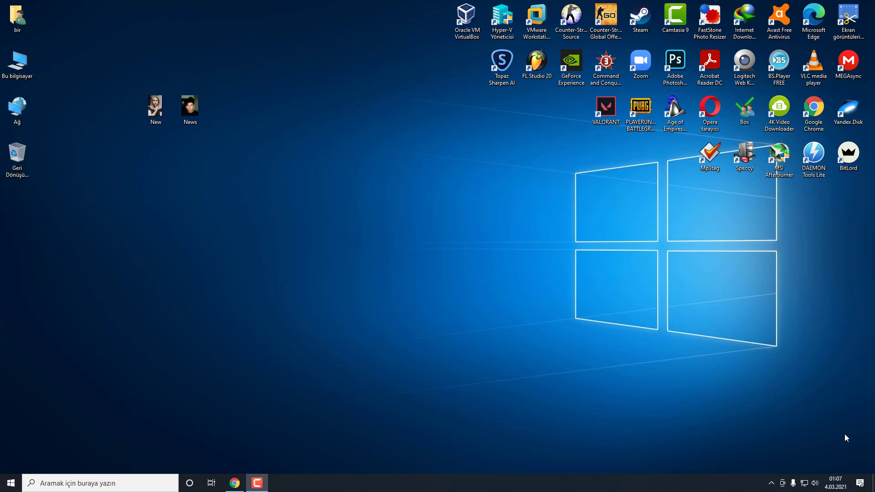
Step: Preview the New and News portraits in the photo viewer, then close it
{"action": "double_click", "coordinate": [155, 107]}
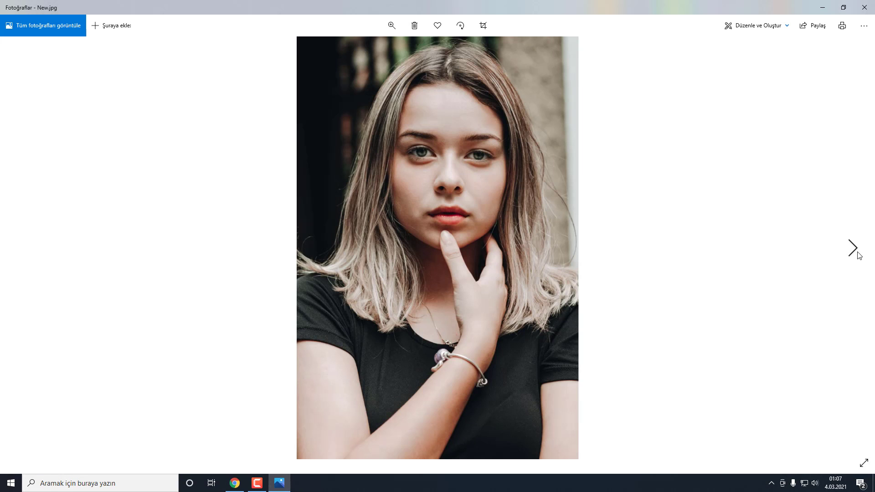
{"action": "left_click", "coordinate": [858, 254]}
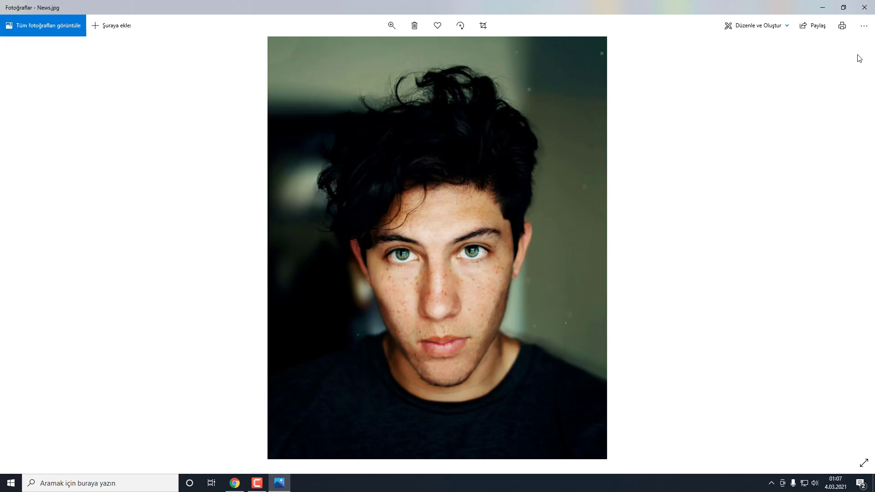
{"action": "left_click", "coordinate": [865, 7]}
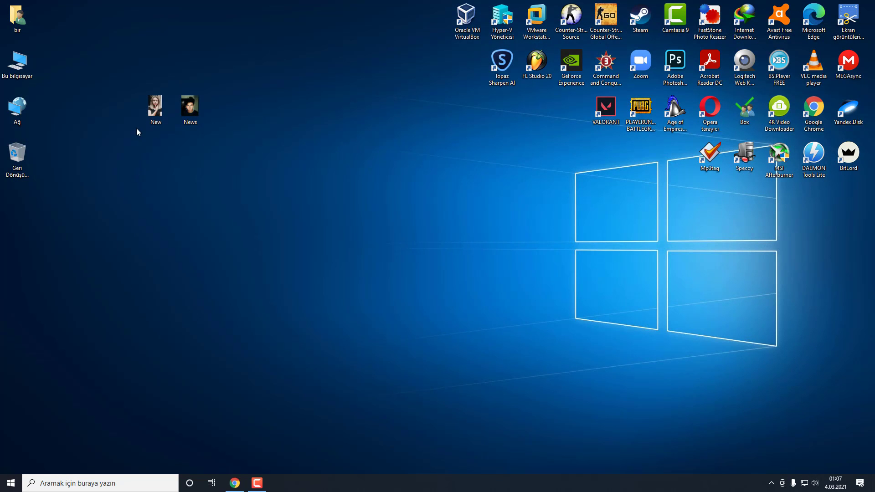
Step: Open New.jpg with Fotoğraflar and start editing it
{"action": "right_click", "coordinate": [150, 110]}
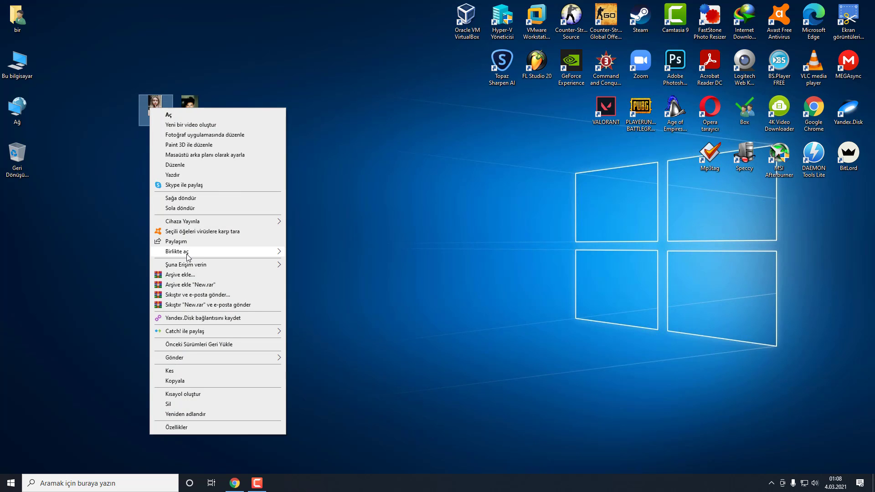
{"action": "mouse_move", "coordinate": [205, 252]}
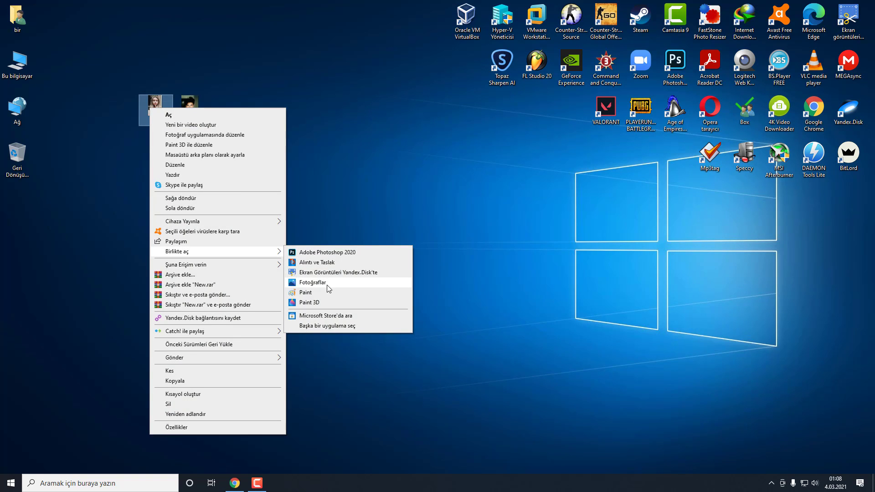
{"action": "left_click", "coordinate": [312, 282]}
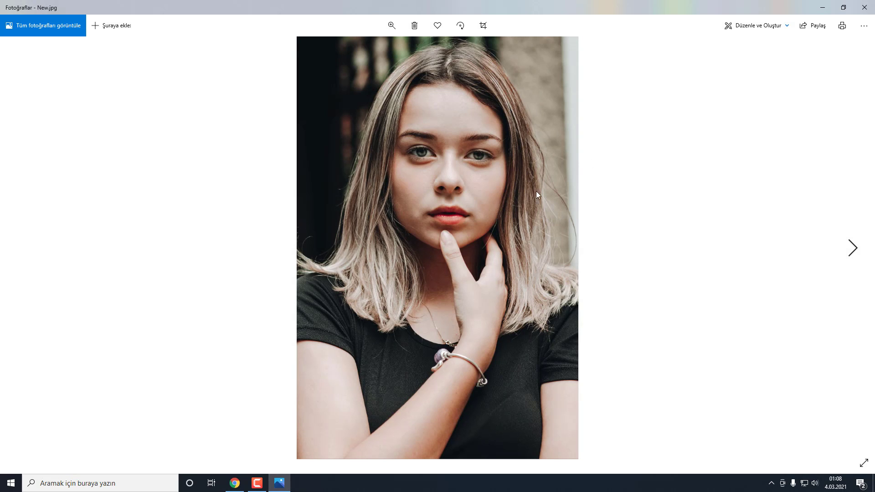
{"action": "left_click", "coordinate": [766, 29]}
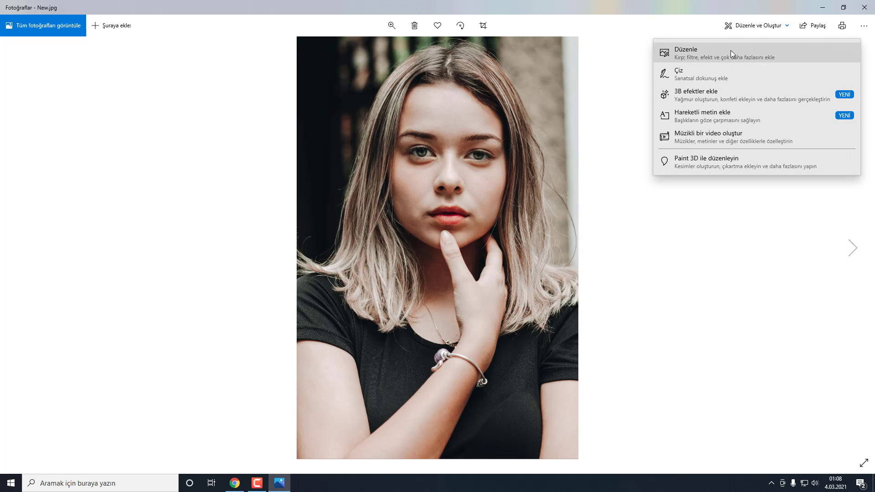
{"action": "left_click", "coordinate": [728, 54]}
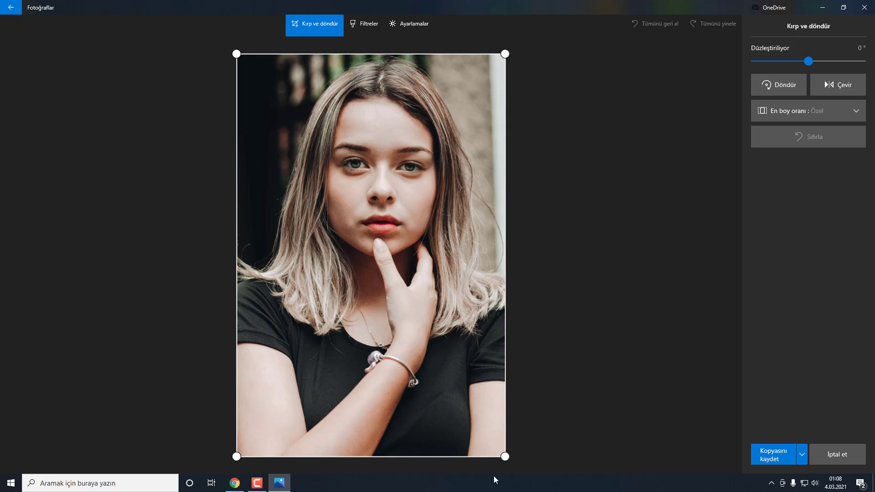
Step: Trim the bottom of the New portrait with the crop handle and bring up the Filtreler list
{"action": "mouse_move", "coordinate": [505, 457]}
{"action": "left_mouse_down"}
{"action": "mouse_move", "coordinate": [522, 344]}
{"action": "mouse_move", "coordinate": [519, 384]}
{"action": "left_mouse_up"}
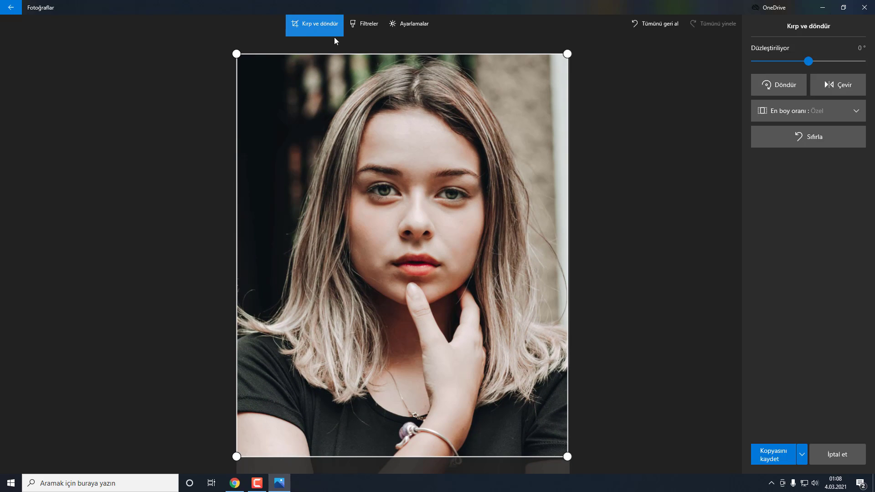
{"action": "left_click", "coordinate": [368, 28]}
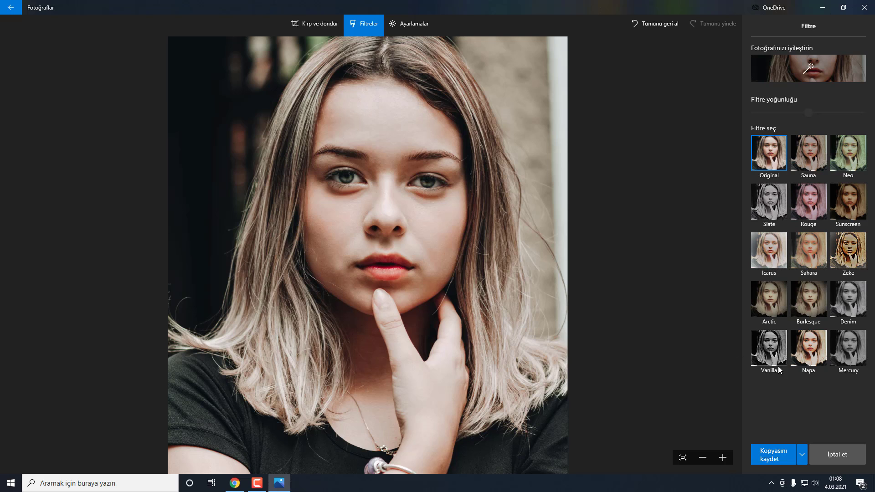
Step: Compare the Mercury, Denim, Sahara and Rouge filters, then apply Vanilla at 80% intensity
{"action": "left_click", "coordinate": [773, 353]}
{"action": "left_click", "coordinate": [848, 348]}
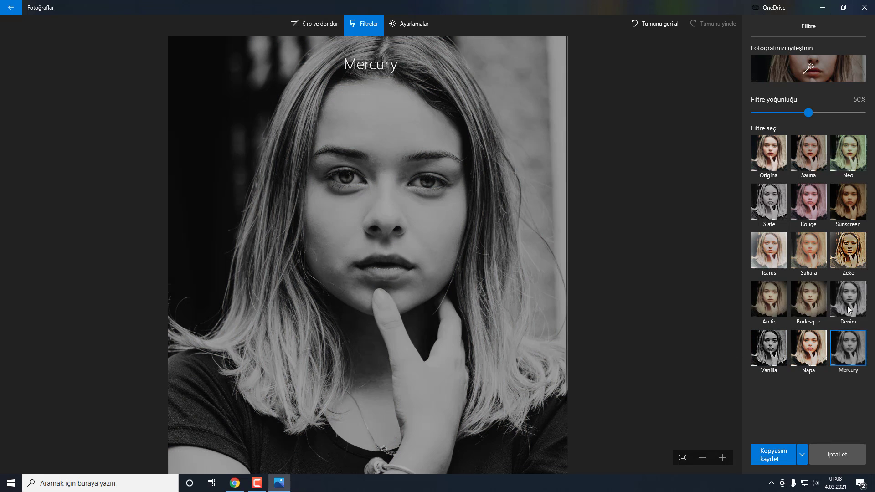
{"action": "left_click", "coordinate": [848, 309]}
{"action": "left_click", "coordinate": [808, 246]}
{"action": "left_click", "coordinate": [809, 202]}
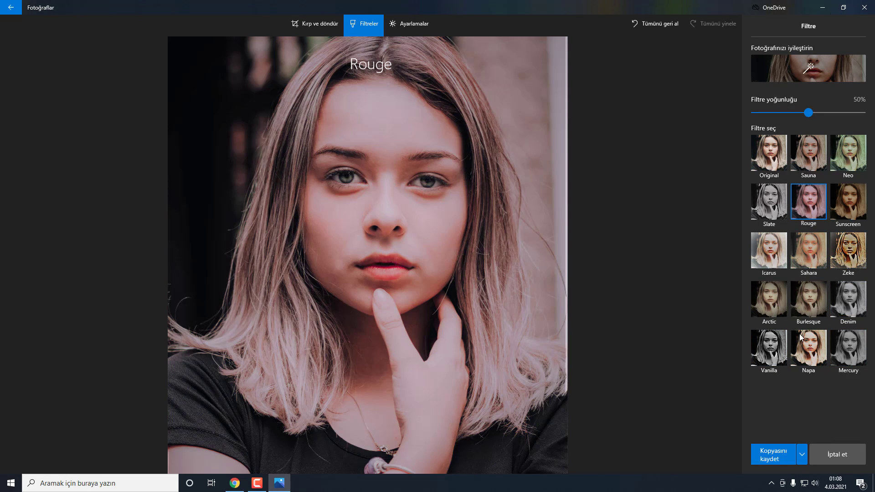
{"action": "left_click", "coordinate": [773, 349]}
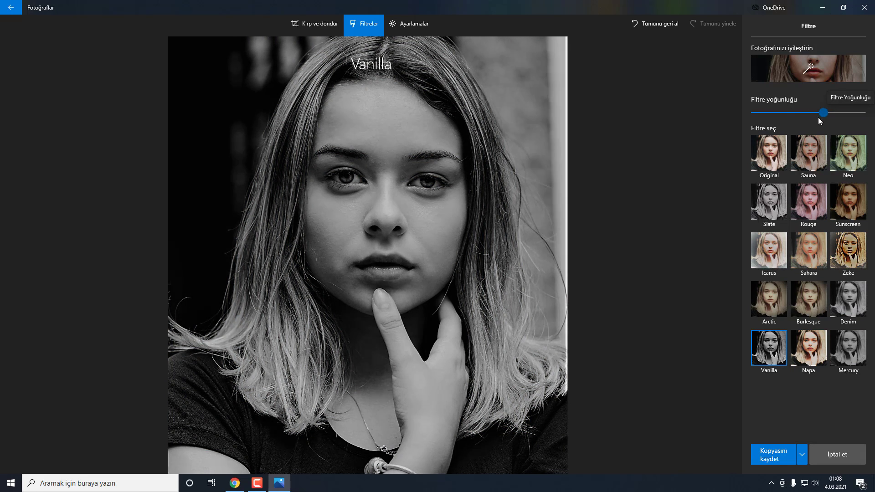
{"action": "mouse_move", "coordinate": [819, 117]}
{"action": "left_mouse_down"}
{"action": "mouse_move", "coordinate": [770, 118]}
{"action": "mouse_move", "coordinate": [838, 121]}
{"action": "left_mouse_up"}
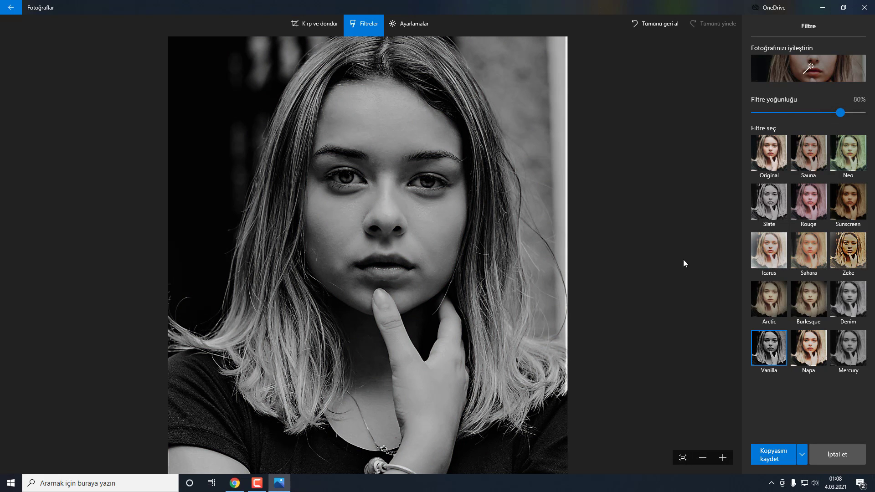
{"action": "left_click", "coordinate": [421, 25]}
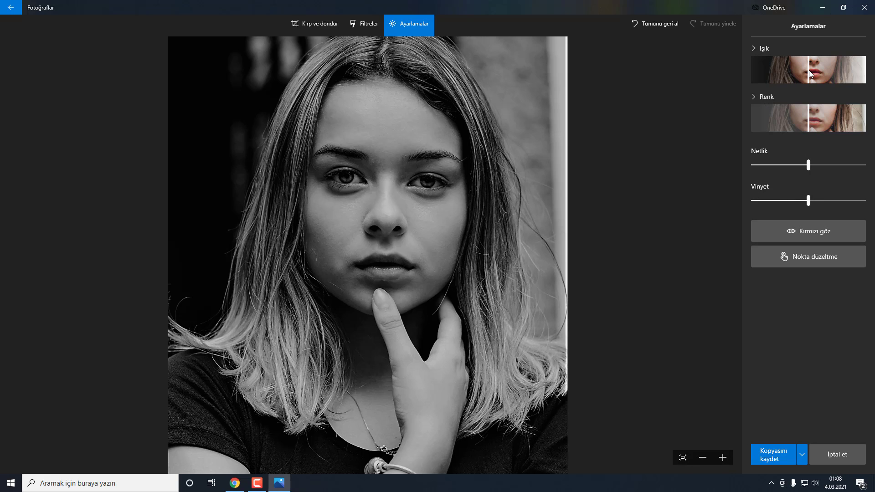
Step: Tune Işık and Renk, raise Netlik clarity, and add a slight Vinyet of about 15
{"action": "mouse_move", "coordinate": [810, 70]}
{"action": "left_mouse_down"}
{"action": "mouse_move", "coordinate": [846, 74]}
{"action": "mouse_move", "coordinate": [794, 80]}
{"action": "mouse_move", "coordinate": [818, 81]}
{"action": "left_mouse_up"}
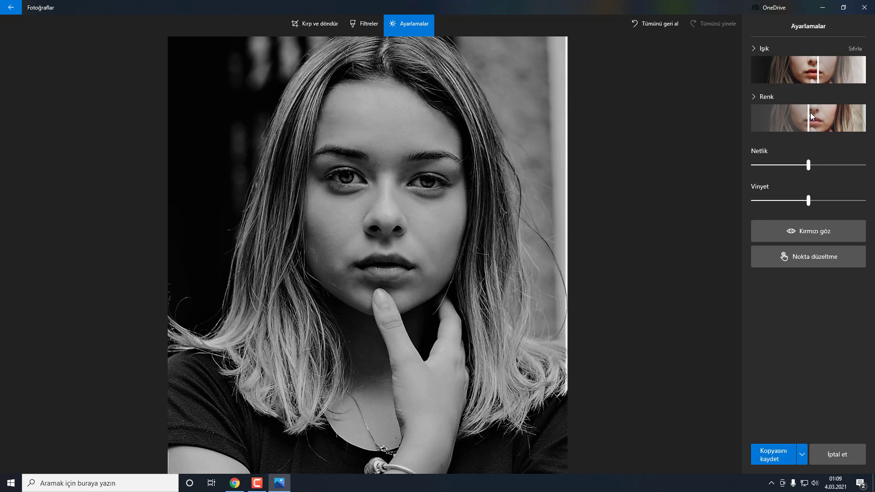
{"action": "mouse_move", "coordinate": [810, 115]}
{"action": "left_mouse_down"}
{"action": "mouse_move", "coordinate": [859, 123]}
{"action": "mouse_move", "coordinate": [766, 132]}
{"action": "mouse_move", "coordinate": [786, 132]}
{"action": "left_mouse_up"}
{"action": "mouse_move", "coordinate": [808, 165]}
{"action": "left_mouse_down"}
{"action": "mouse_move", "coordinate": [842, 169]}
{"action": "mouse_move", "coordinate": [759, 177]}
{"action": "mouse_move", "coordinate": [832, 177]}
{"action": "left_mouse_up"}
{"action": "mouse_move", "coordinate": [812, 202]}
{"action": "left_mouse_down"}
{"action": "mouse_move", "coordinate": [866, 205]}
{"action": "mouse_move", "coordinate": [786, 204]}
{"action": "mouse_move", "coordinate": [838, 209]}
{"action": "mouse_move", "coordinate": [815, 204]}
{"action": "left_mouse_up"}
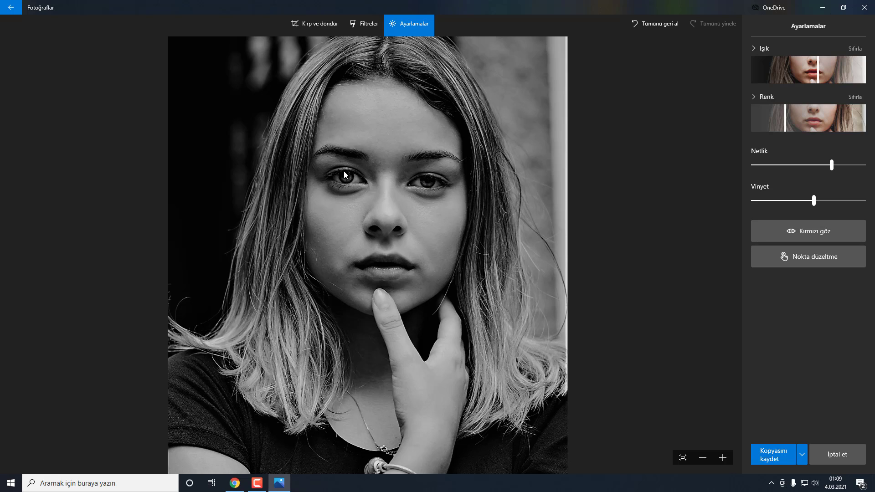
Step: Remove red-eye from the girl's eye and spot-fix the blemish between her eyebrows
{"action": "left_click", "coordinate": [805, 229]}
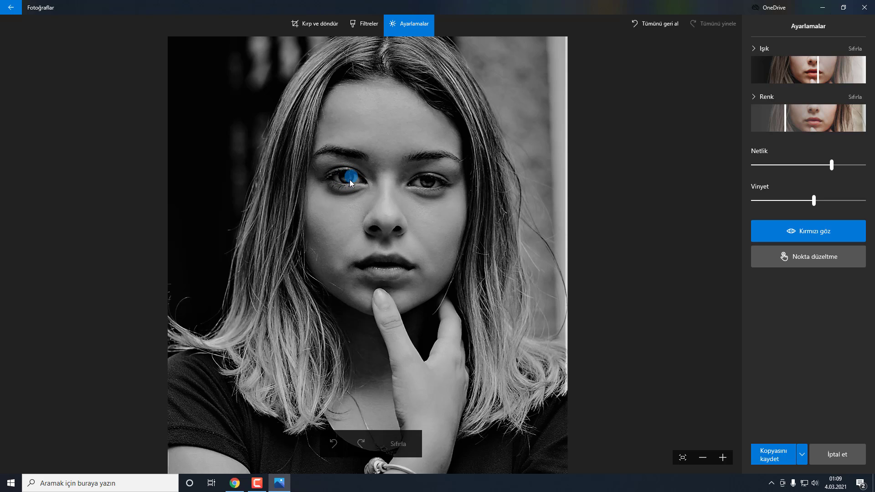
{"action": "left_click", "coordinate": [437, 185]}
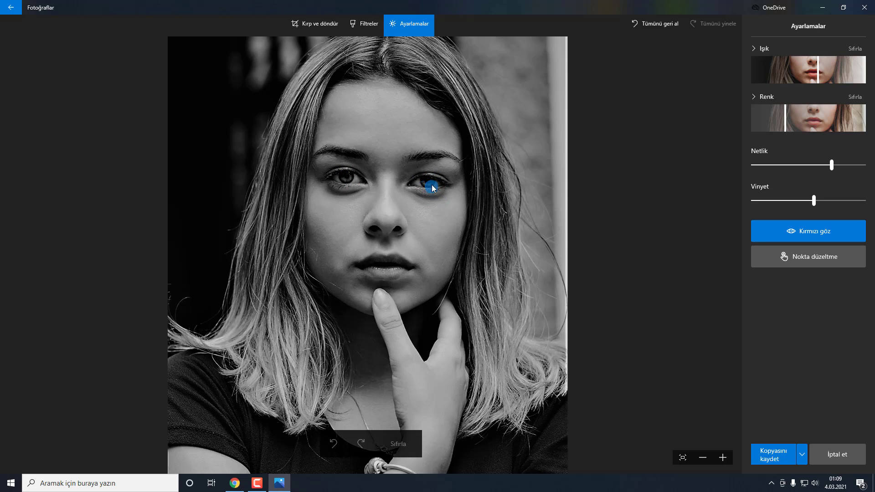
{"action": "left_click", "coordinate": [807, 255]}
{"action": "left_click", "coordinate": [390, 180]}
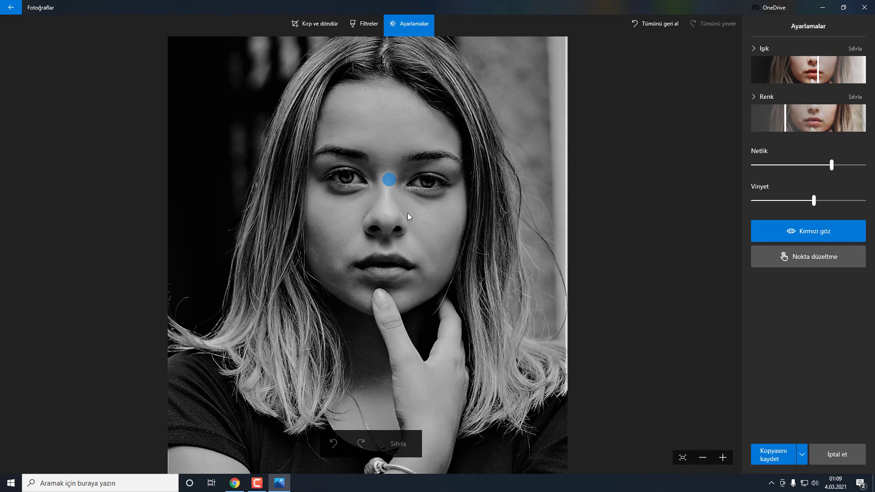
Step: Save the edited portrait as a copy named New1234.jpg on the Desktop
{"action": "left_click", "coordinate": [777, 456]}
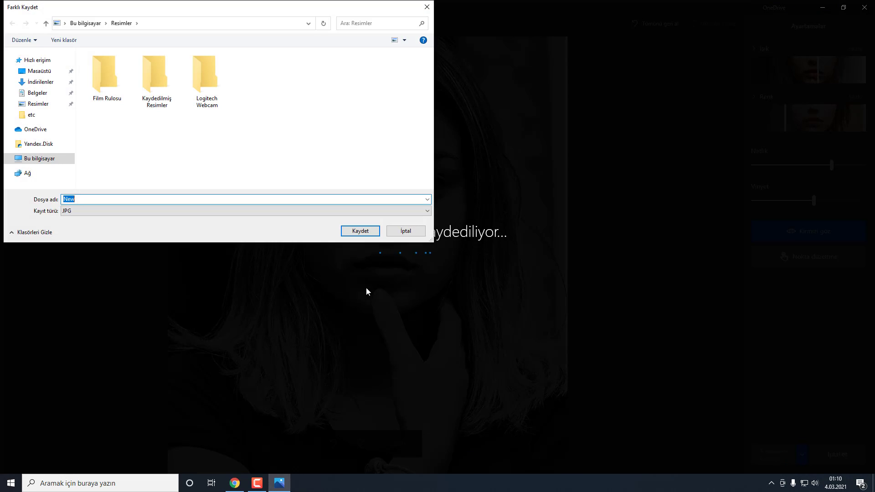
{"action": "left_click", "coordinate": [41, 72]}
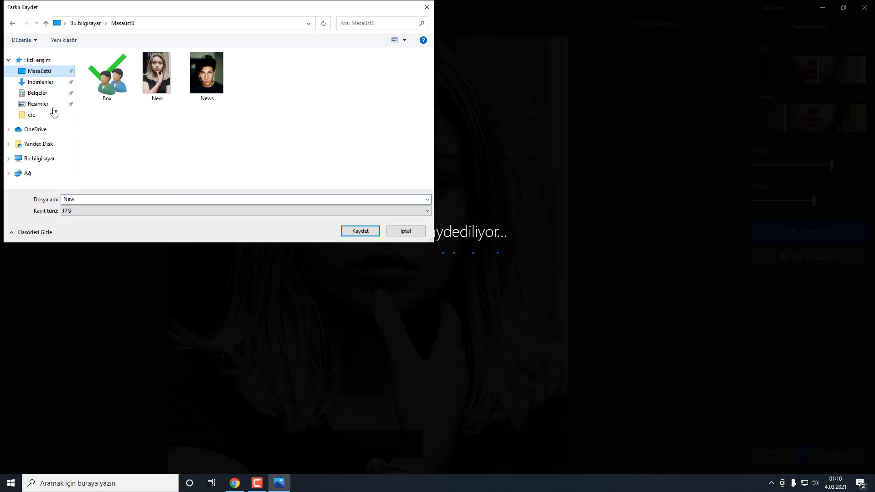
{"action": "left_click", "coordinate": [92, 206]}
{"action": "left_click_drag", "start_coordinate": [128, 199], "coordinate": [57, 200]}
{"action": "left_click", "coordinate": [95, 202]}
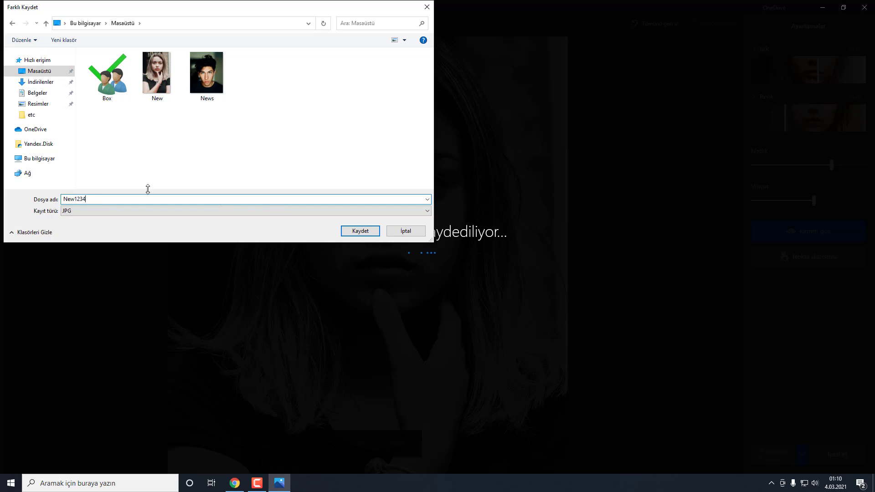
{"action": "left_click", "coordinate": [361, 232]}
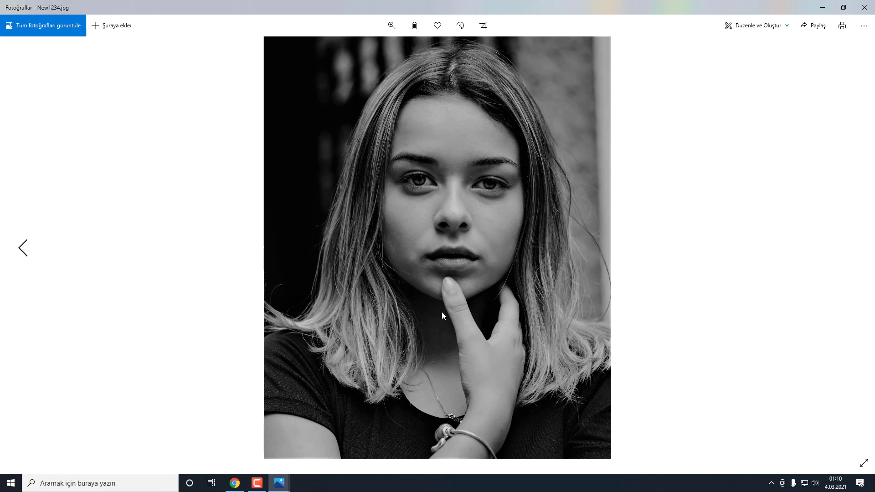
Step: Close the viewer and open the boy's portrait News.jpg in the Fotoğraflar editor
{"action": "left_click", "coordinate": [865, 8]}
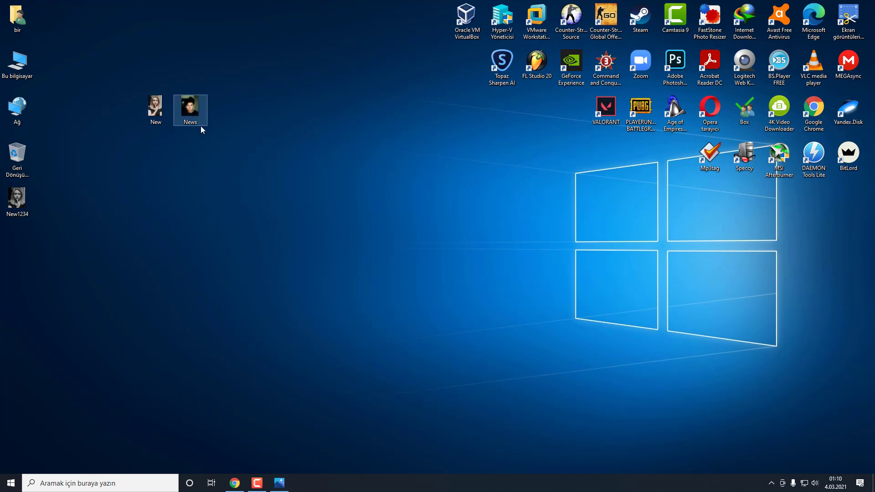
{"action": "right_click", "coordinate": [190, 104]}
{"action": "mouse_move", "coordinate": [260, 247]}
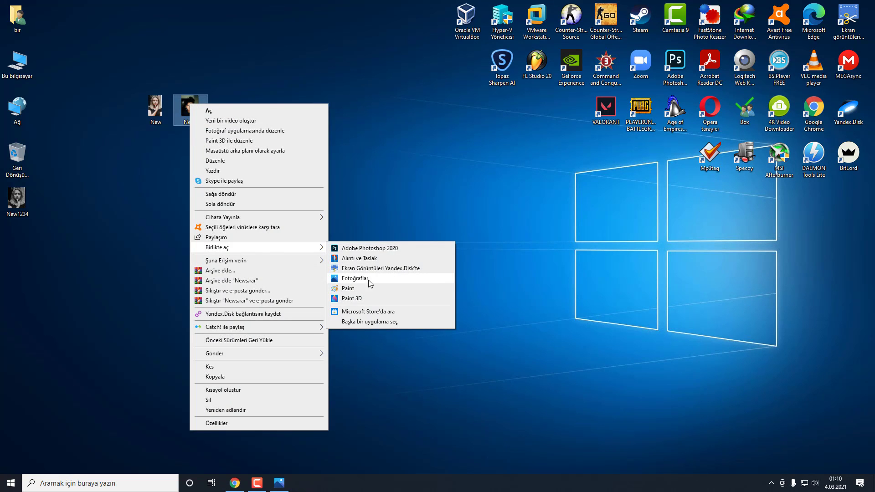
{"action": "left_click", "coordinate": [369, 279]}
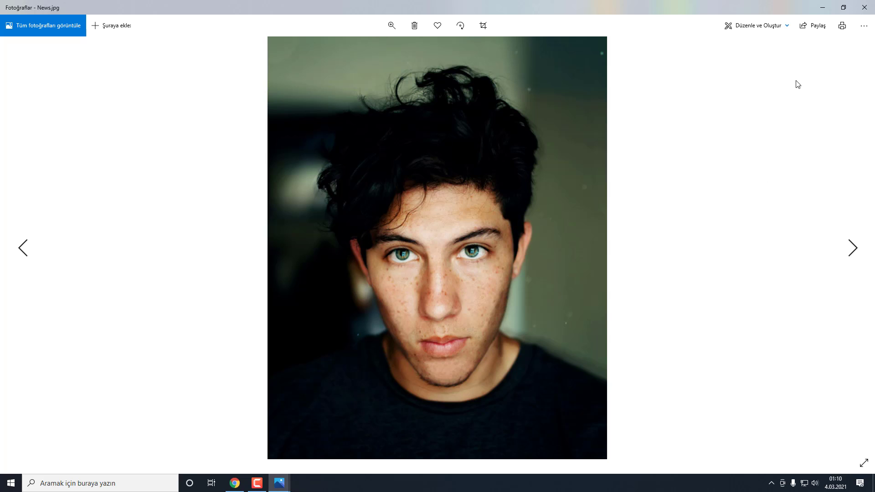
{"action": "left_click", "coordinate": [759, 26]}
{"action": "left_click", "coordinate": [733, 50]}
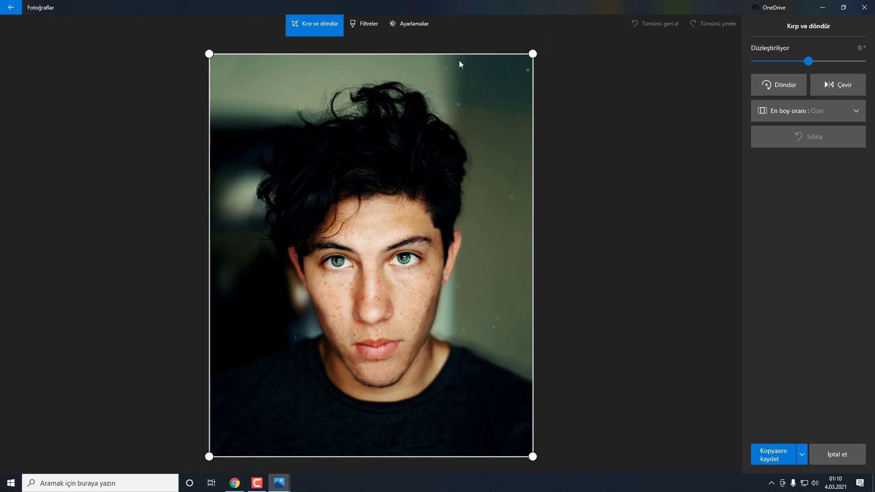
Step: Zoom in and use Nokta düzeltme to remove a freckle on the boy's cheek
{"action": "left_click", "coordinate": [408, 27]}
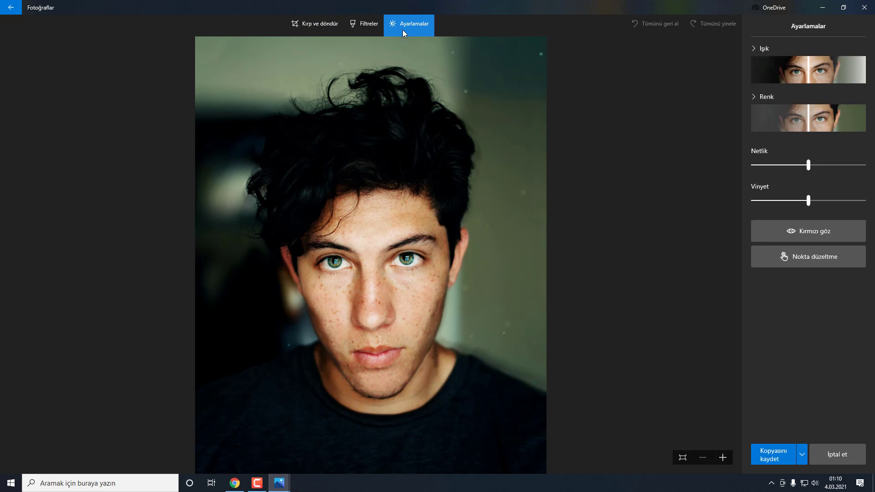
{"action": "left_click", "coordinate": [803, 262]}
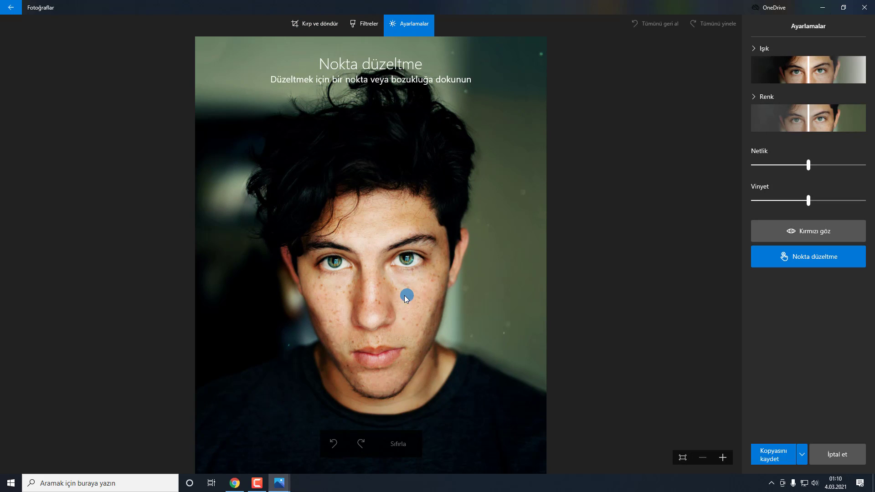
{"action": "scroll", "coordinate": [405, 295], "scroll_direction": "up", "scroll_amount": 2}
{"action": "scroll", "coordinate": [414, 303], "scroll_direction": "up", "scroll_amount": 2}
{"action": "scroll", "coordinate": [456, 290], "scroll_direction": "up", "scroll_amount": 2}
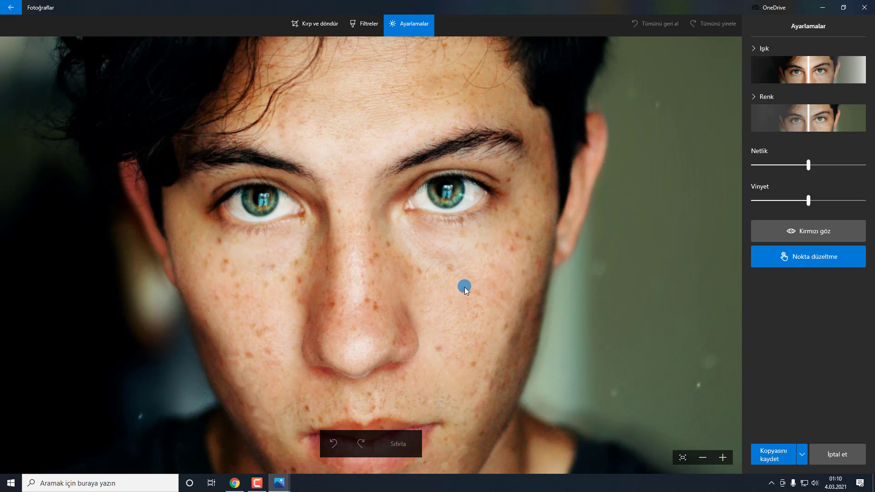
{"action": "scroll", "coordinate": [464, 287], "scroll_direction": "up", "scroll_amount": 2}
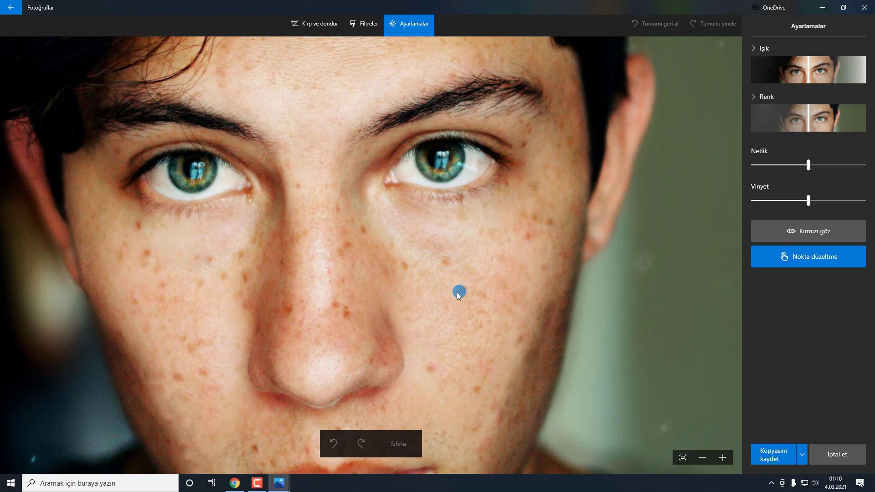
{"action": "left_click", "coordinate": [445, 258]}
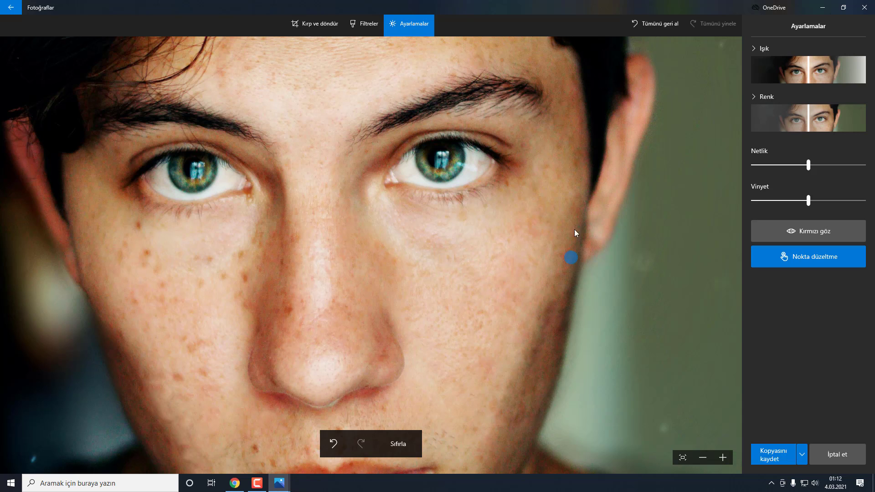
{"action": "scroll", "coordinate": [474, 337], "scroll_direction": "down", "scroll_amount": 2}
{"action": "scroll", "coordinate": [475, 337], "scroll_direction": "down", "scroll_amount": 2}
{"action": "scroll", "coordinate": [474, 336], "scroll_direction": "down", "scroll_amount": 2}
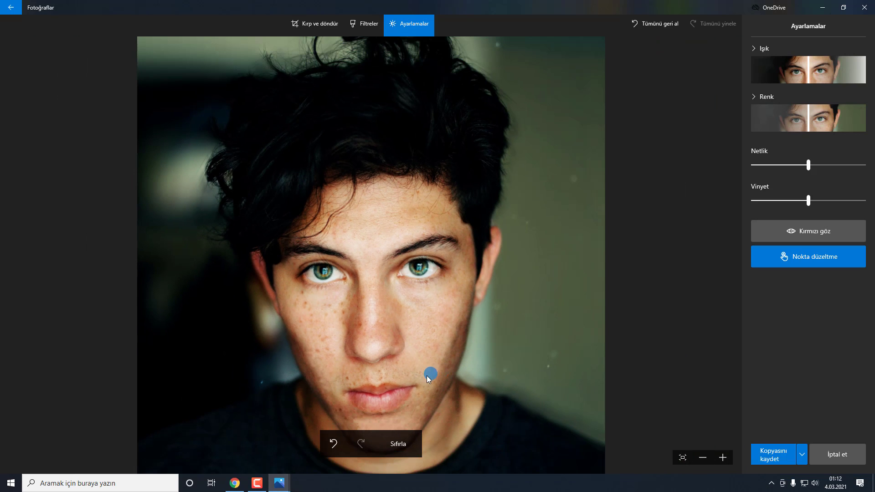